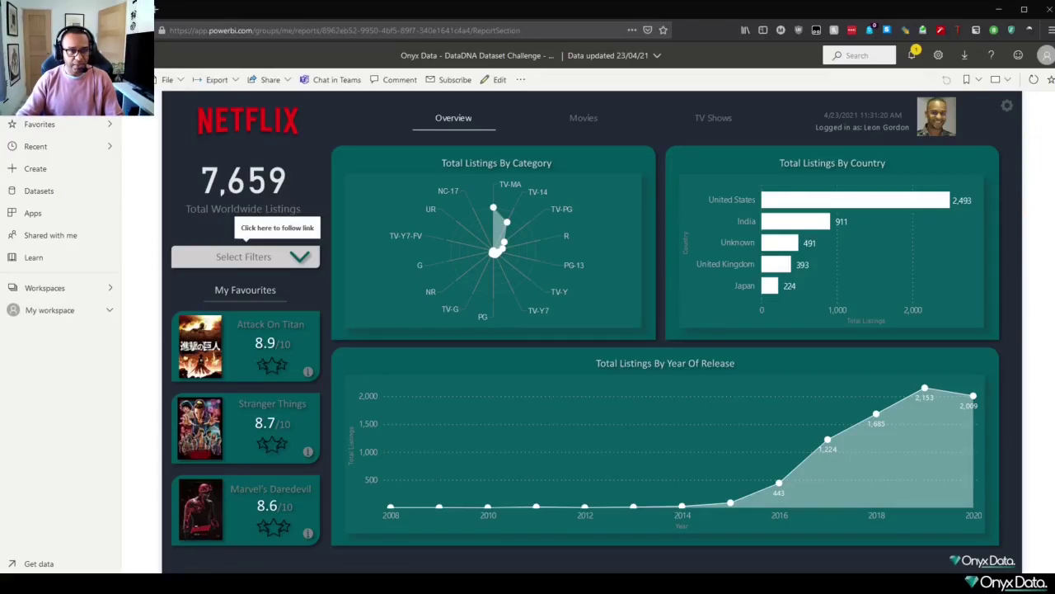
- Show the report filters and browse the Director, Description and Cast lists without selecting anything
{"action": "left_click", "coordinate": [243, 256]}
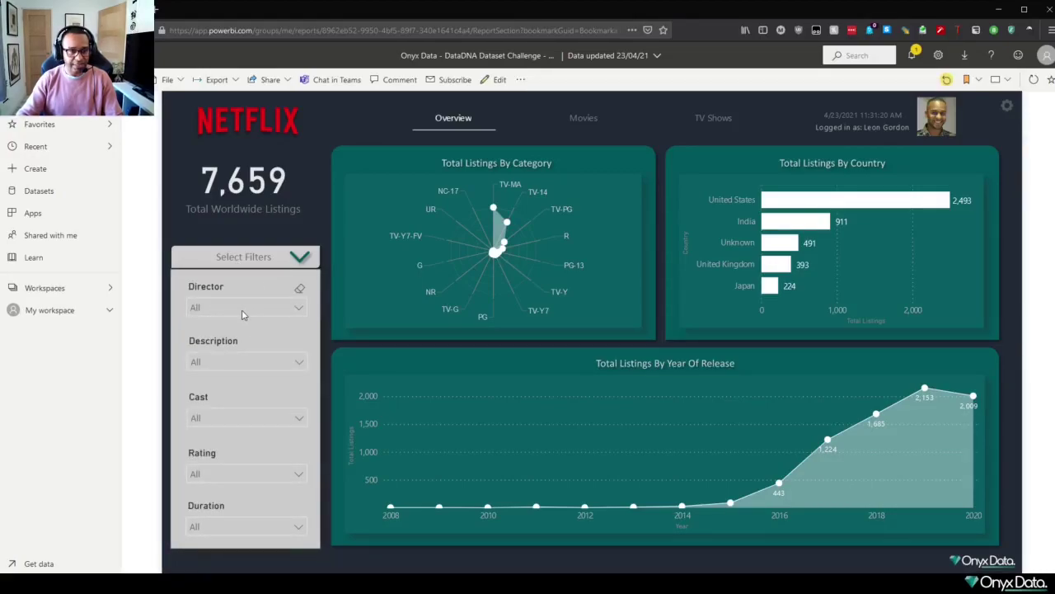
{"action": "left_click", "coordinate": [242, 307]}
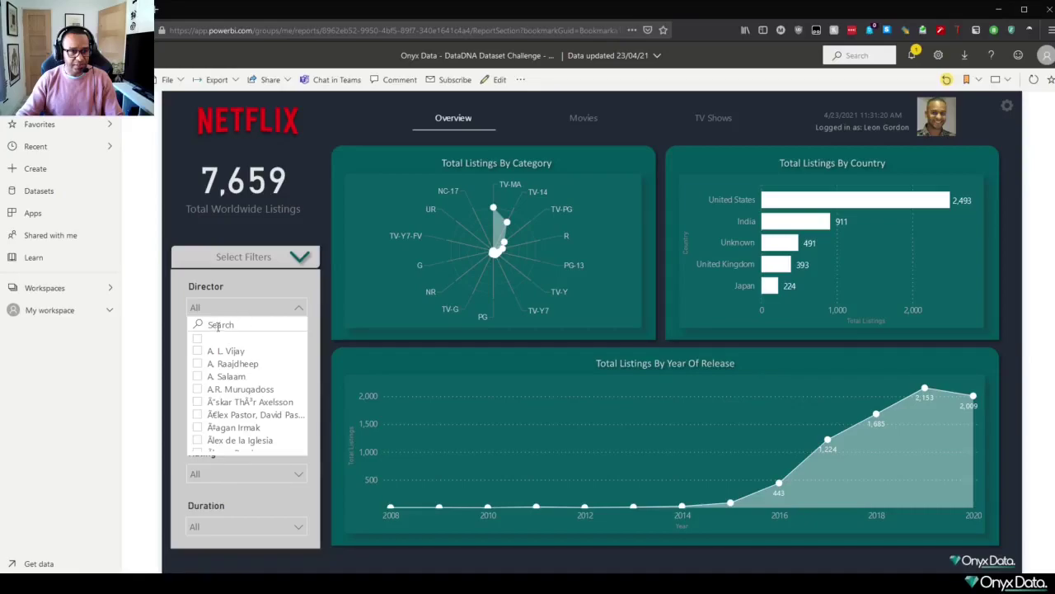
{"action": "left_click", "coordinate": [239, 312]}
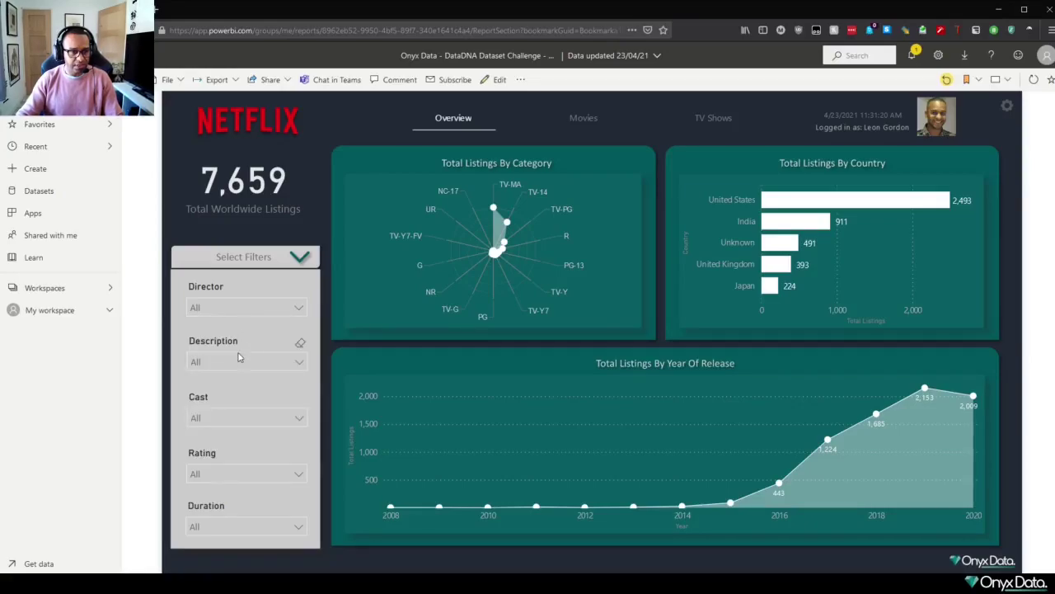
{"action": "left_click", "coordinate": [239, 360]}
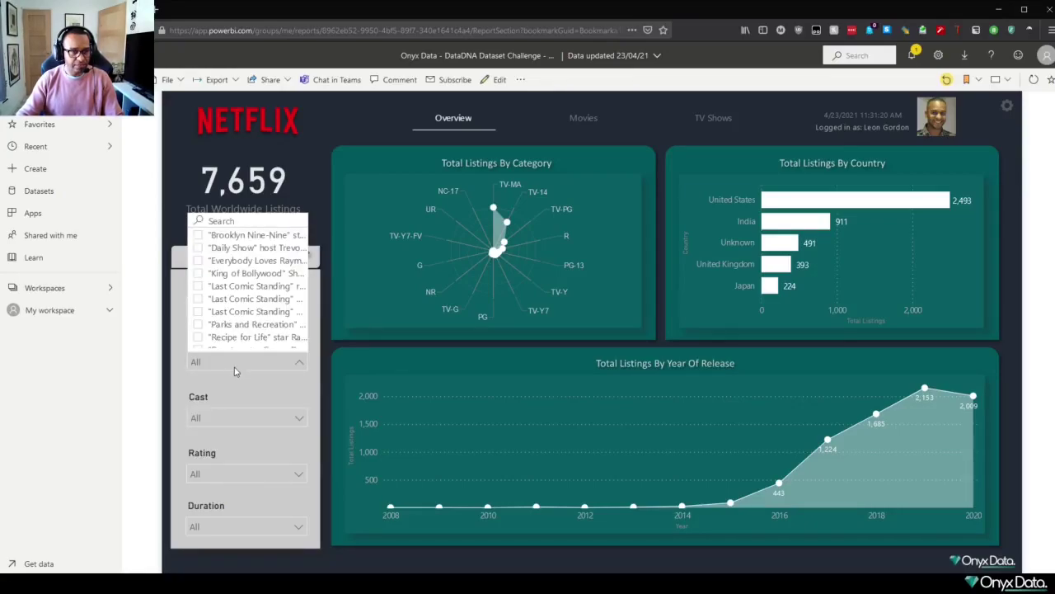
{"action": "left_click", "coordinate": [234, 371]}
{"action": "left_click", "coordinate": [234, 422]}
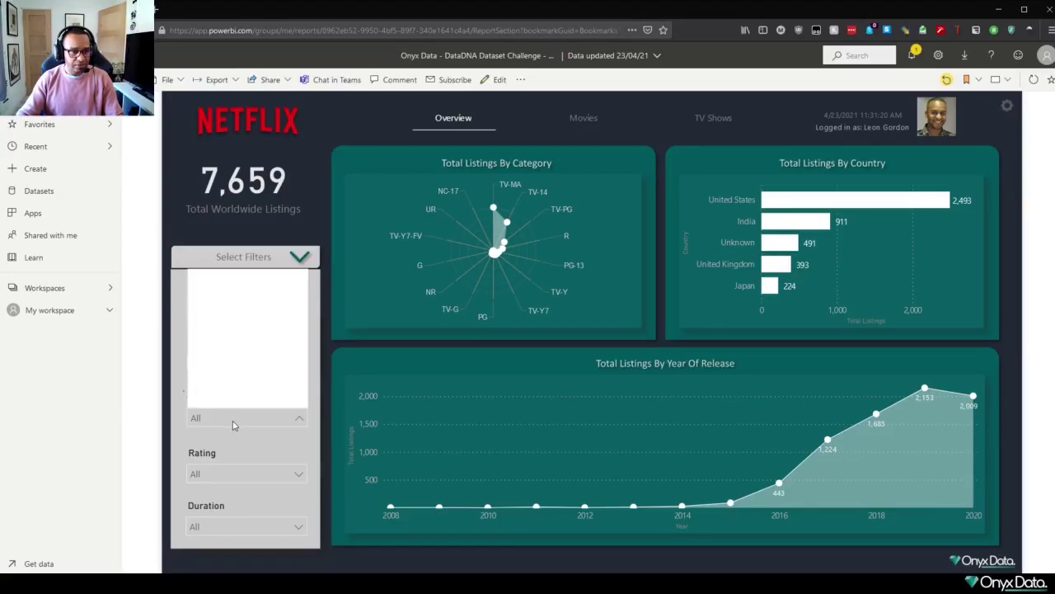
{"action": "left_click", "coordinate": [233, 423]}
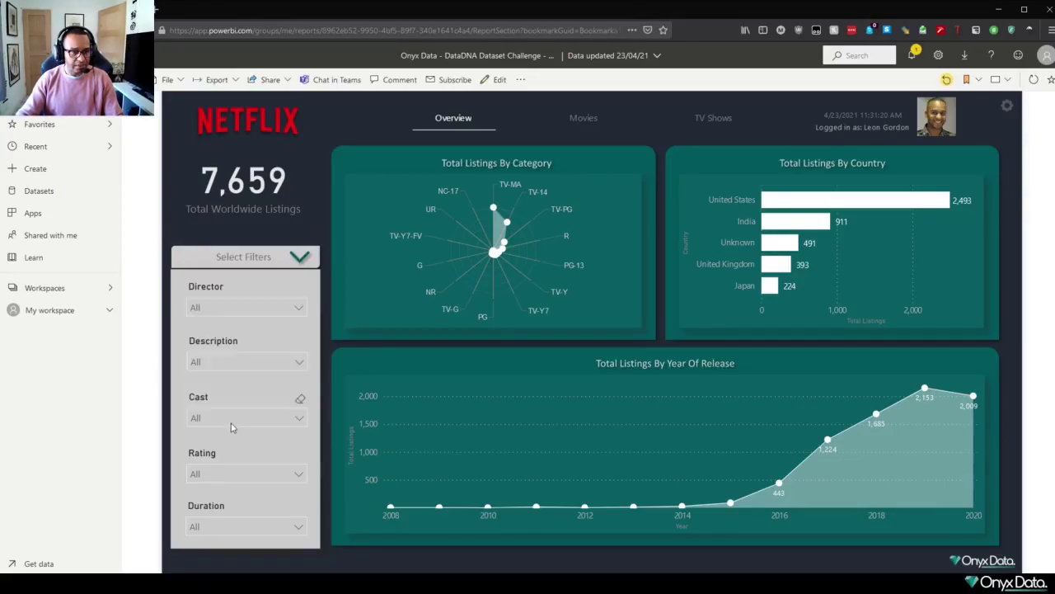
- Filter the Rating slicer to R, then clear it so every filter stays at All
{"action": "left_click", "coordinate": [237, 476]}
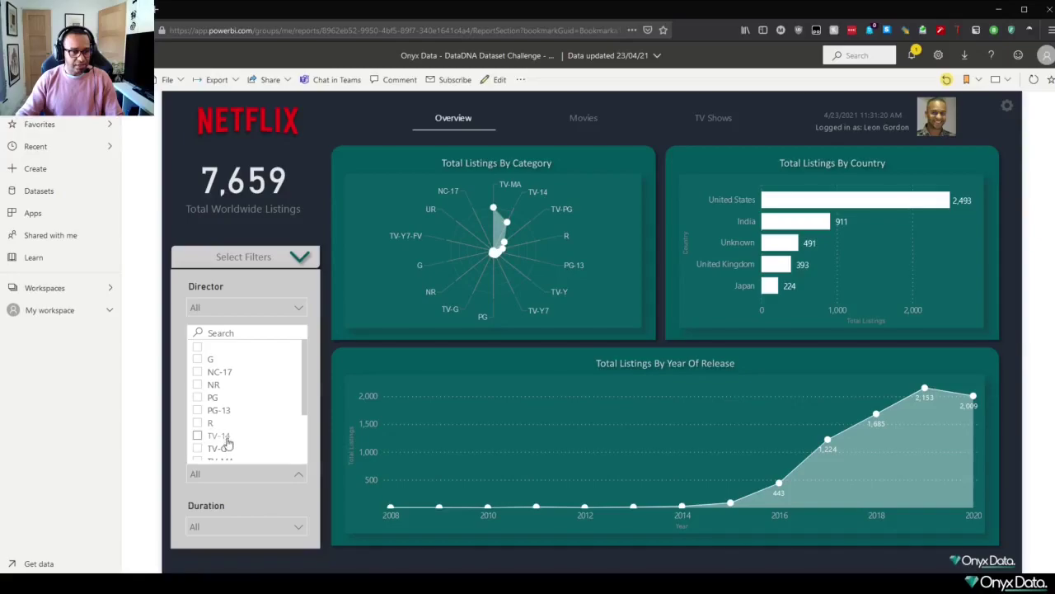
{"action": "left_click", "coordinate": [210, 424]}
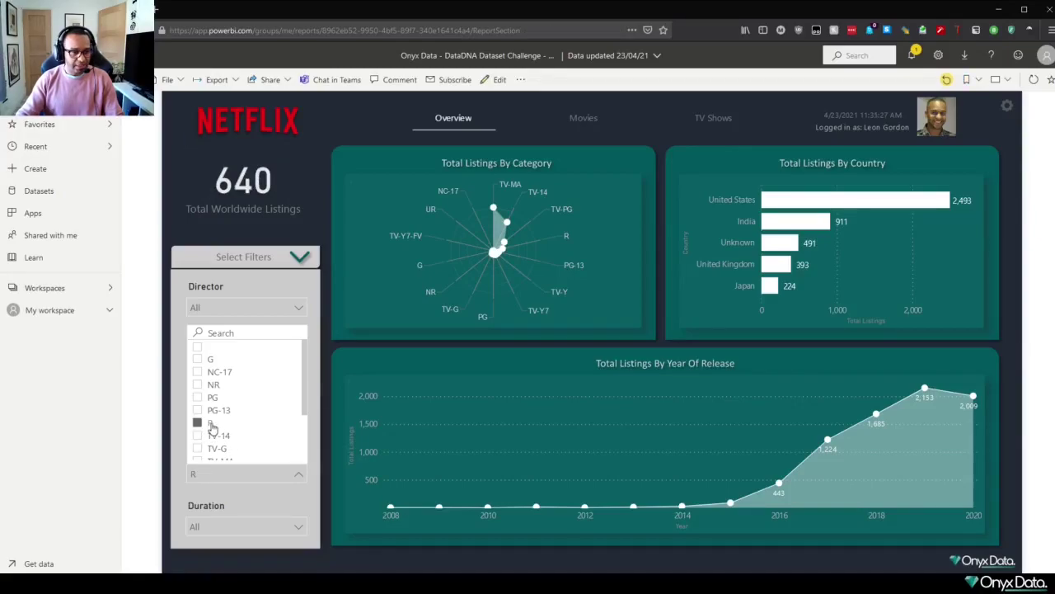
{"action": "left_click", "coordinate": [212, 425]}
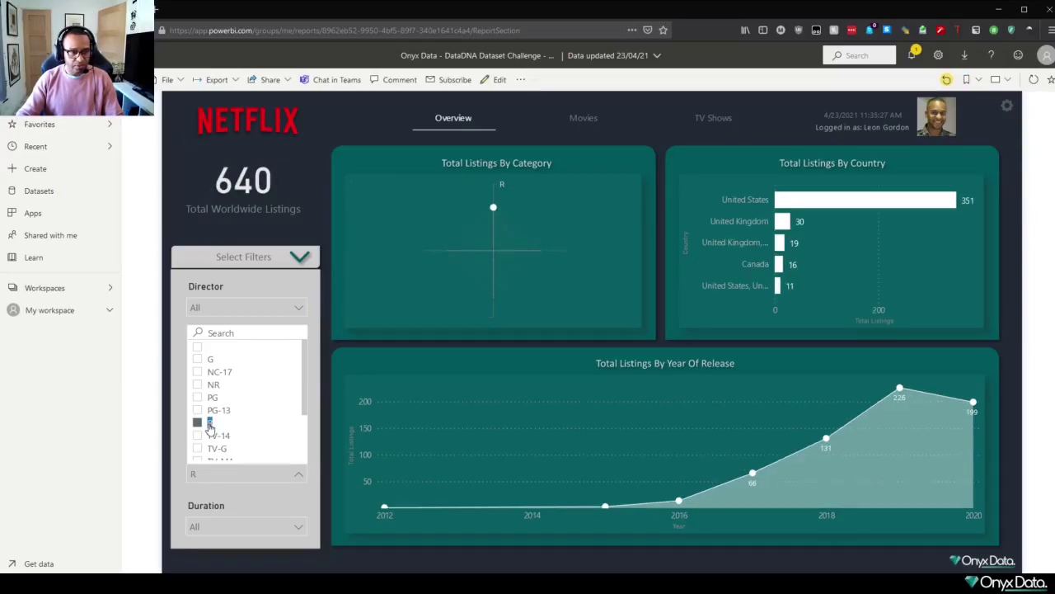
{"action": "left_click", "coordinate": [286, 310]}
{"action": "left_click", "coordinate": [286, 312]}
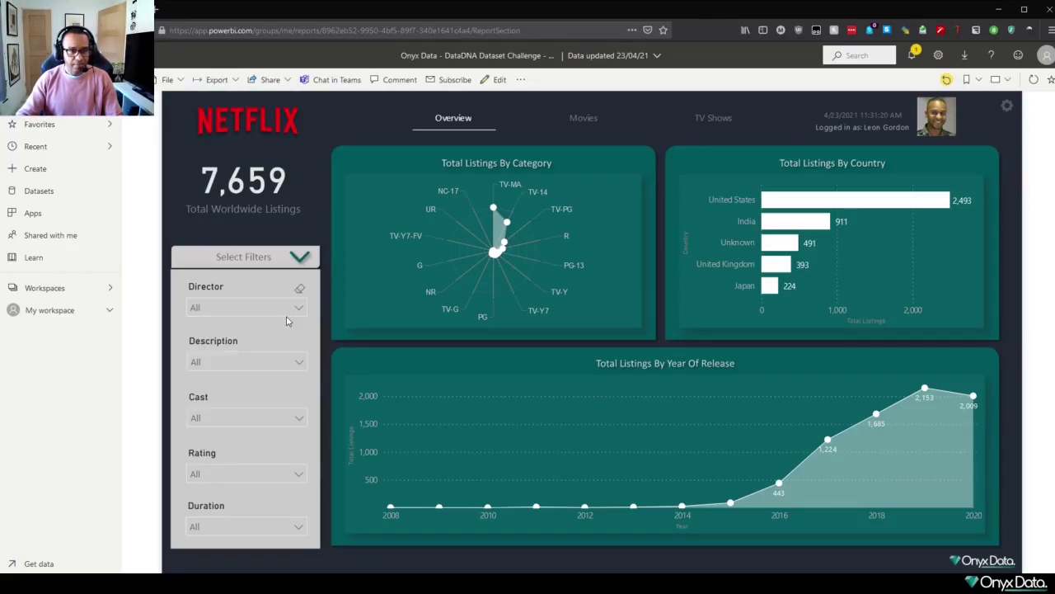
- Hide the filters and preview the Attack On Titan, Stranger Things and Marvel's Daredevil favourite details
{"action": "left_click", "coordinate": [278, 261]}
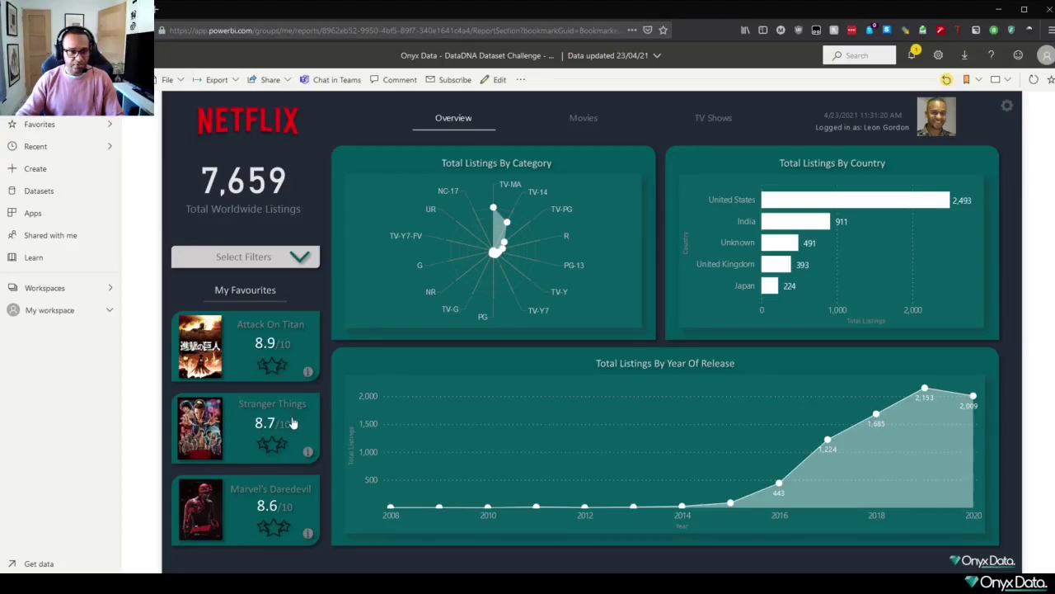
{"action": "left_click", "coordinate": [259, 342]}
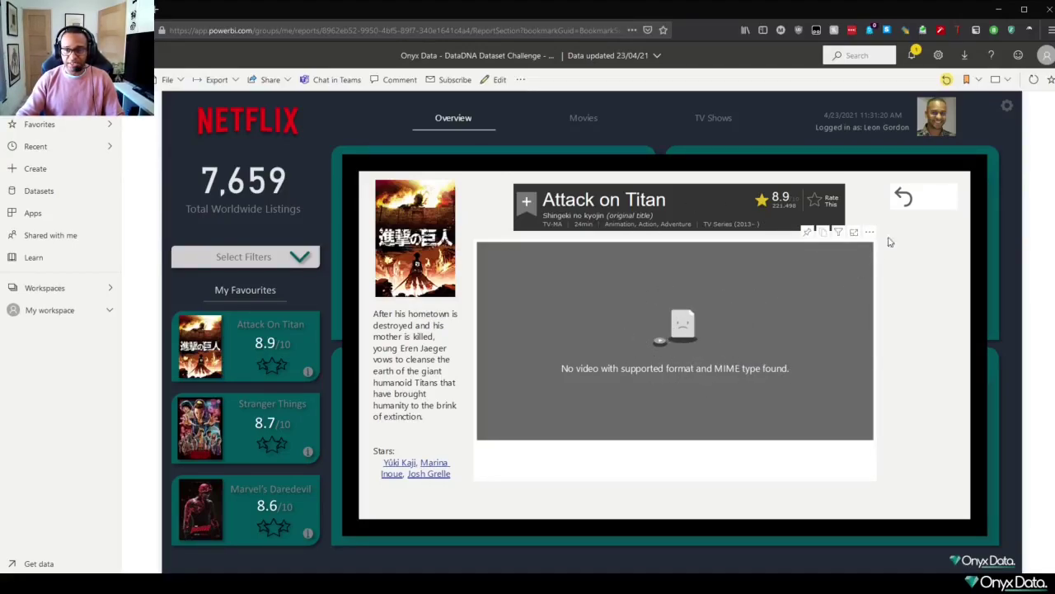
{"action": "left_click", "coordinate": [906, 198]}
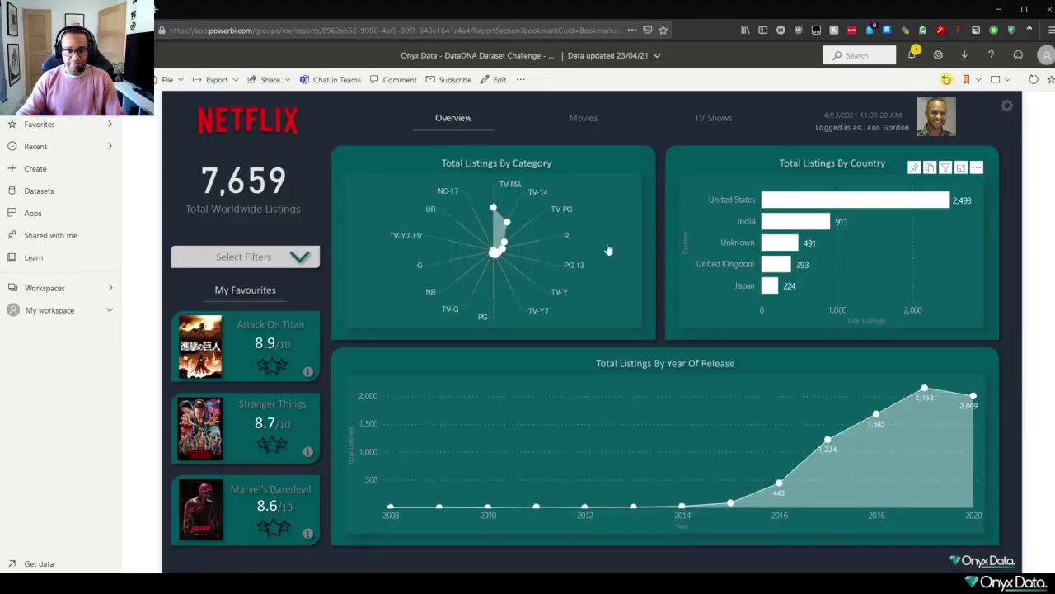
{"action": "left_click", "coordinate": [284, 428]}
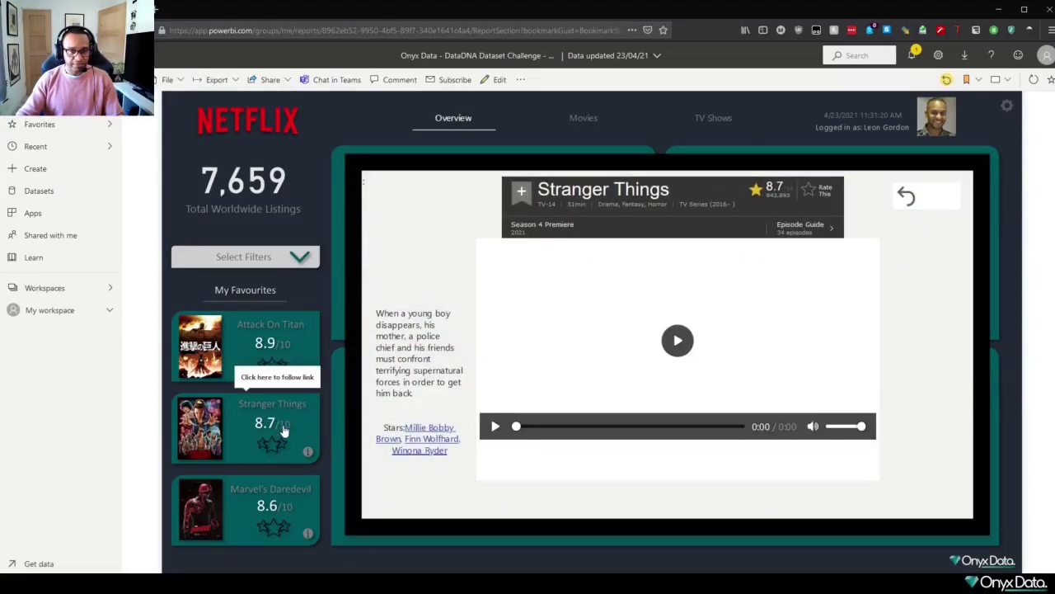
{"action": "left_click", "coordinate": [923, 203]}
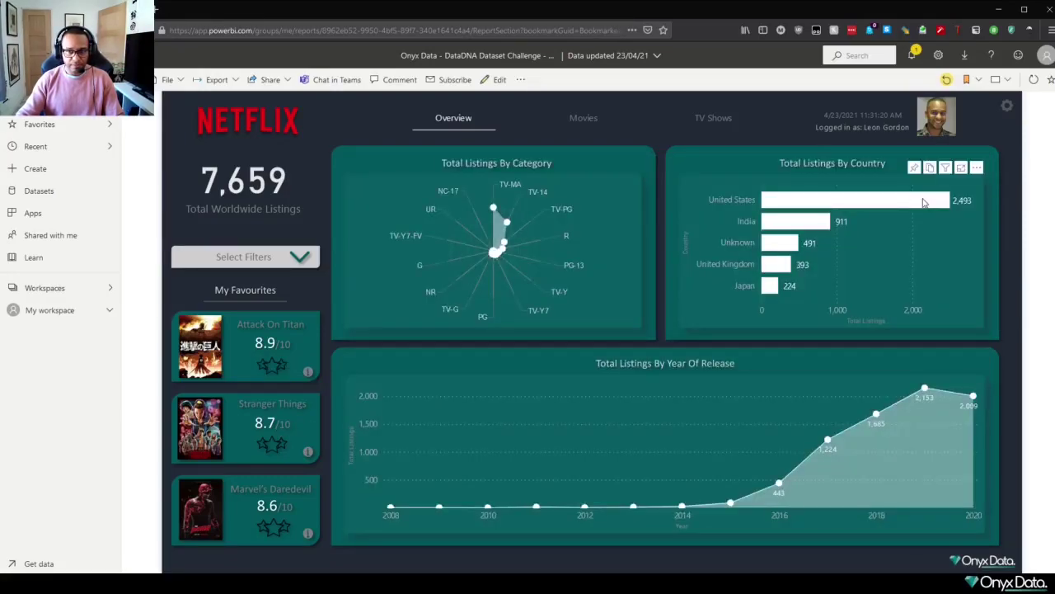
{"action": "left_click", "coordinate": [284, 507]}
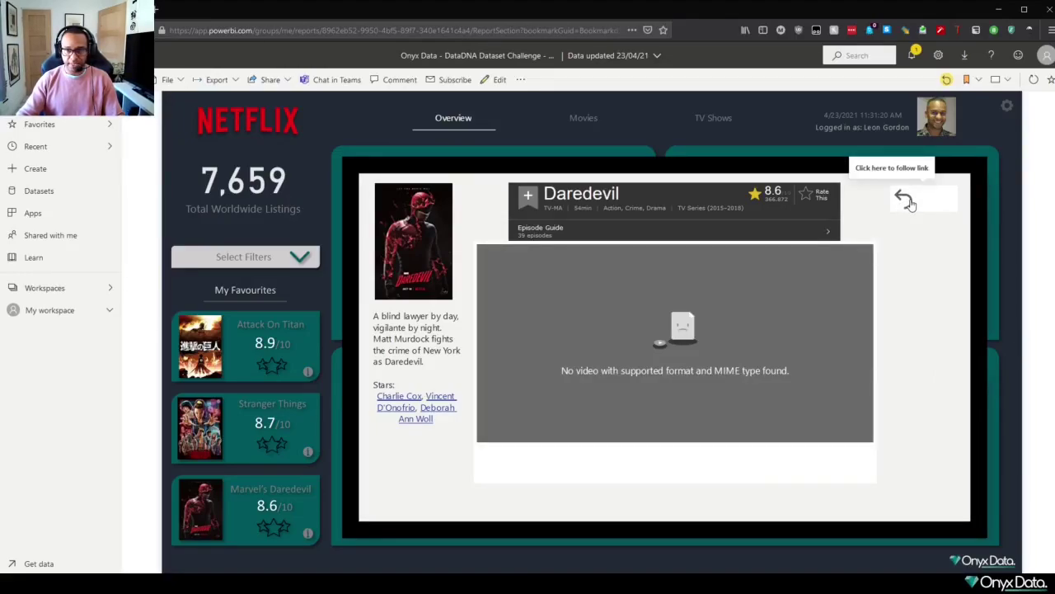
{"action": "left_click", "coordinate": [905, 199]}
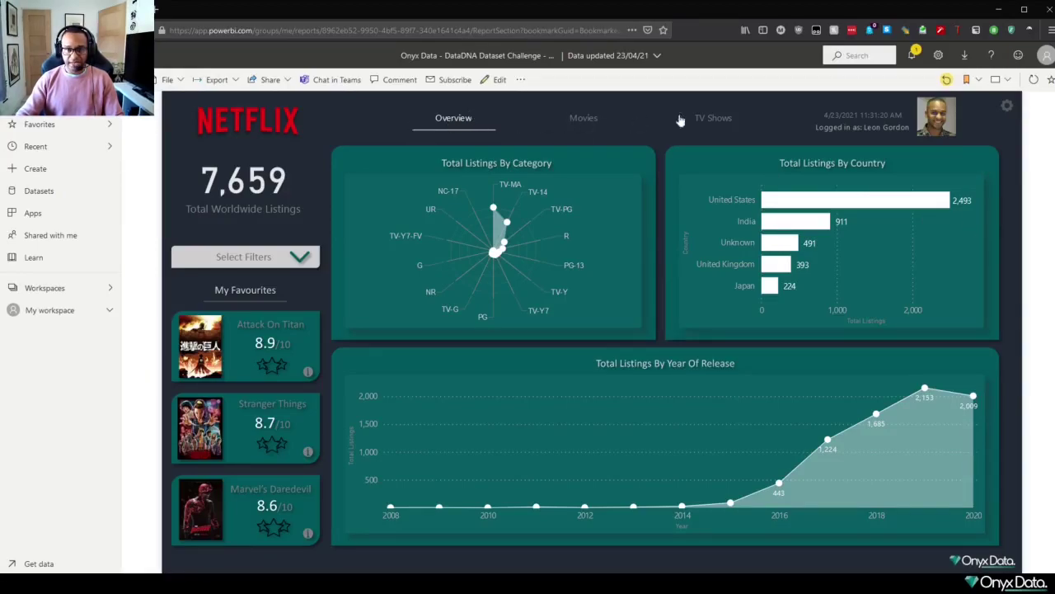
- View the Movies (5,288) and TV Shows (2,371) pages, then return to Overview
{"action": "left_click", "coordinate": [574, 121]}
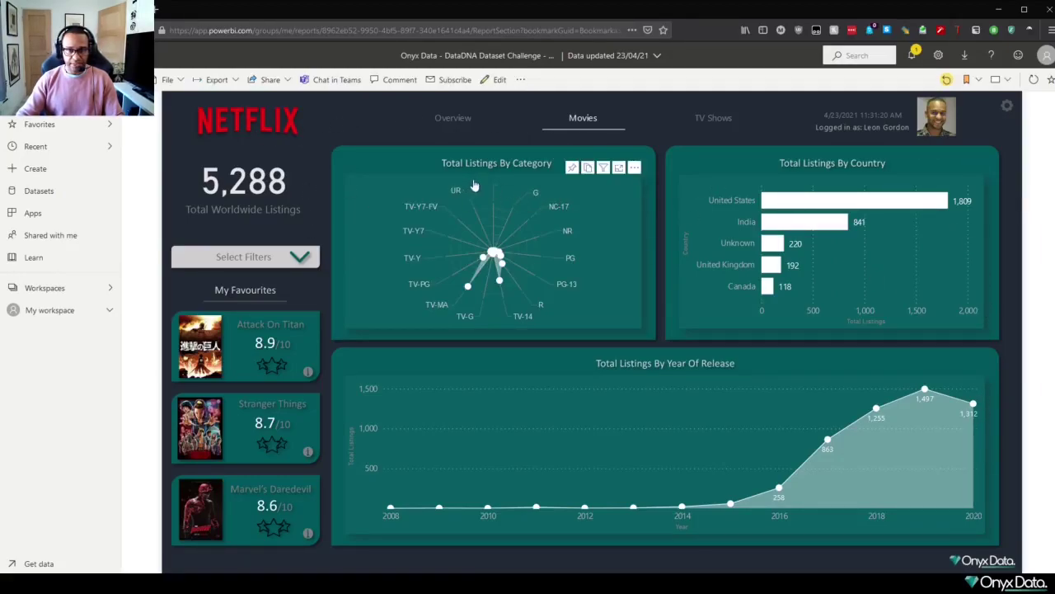
{"action": "left_click", "coordinate": [715, 122]}
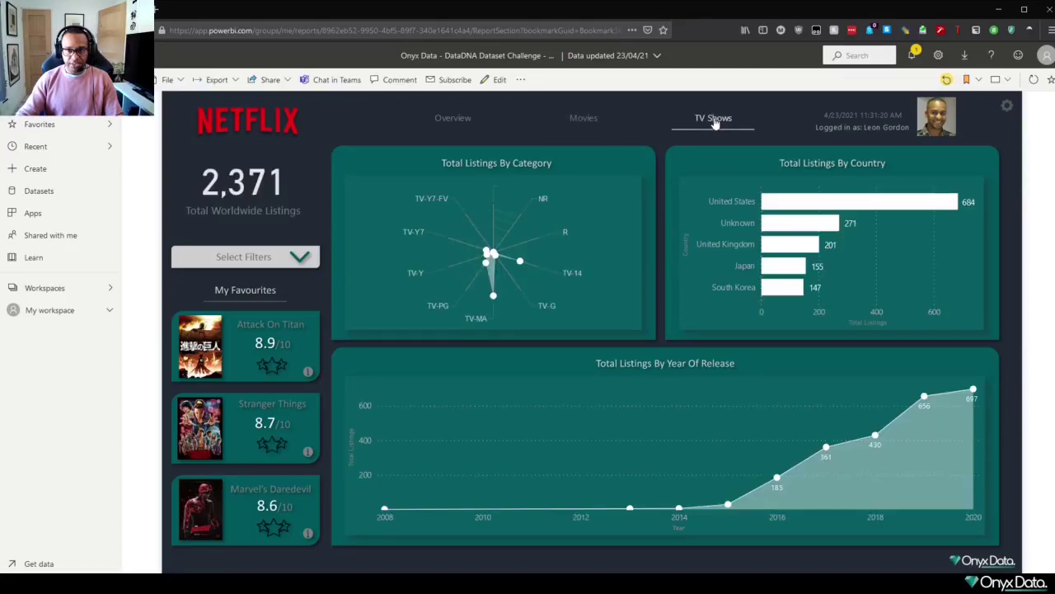
{"action": "left_click", "coordinate": [576, 120]}
{"action": "left_click", "coordinate": [439, 119]}
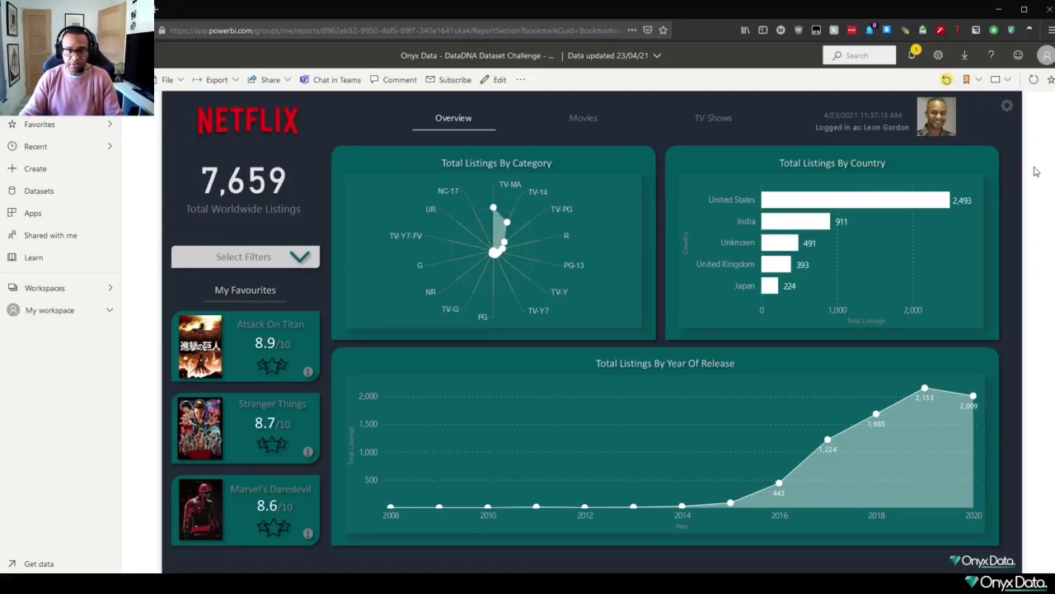
- From the report's settings, enable light mode, toggle back to dark, then enable light again
{"action": "left_click", "coordinate": [1007, 110]}
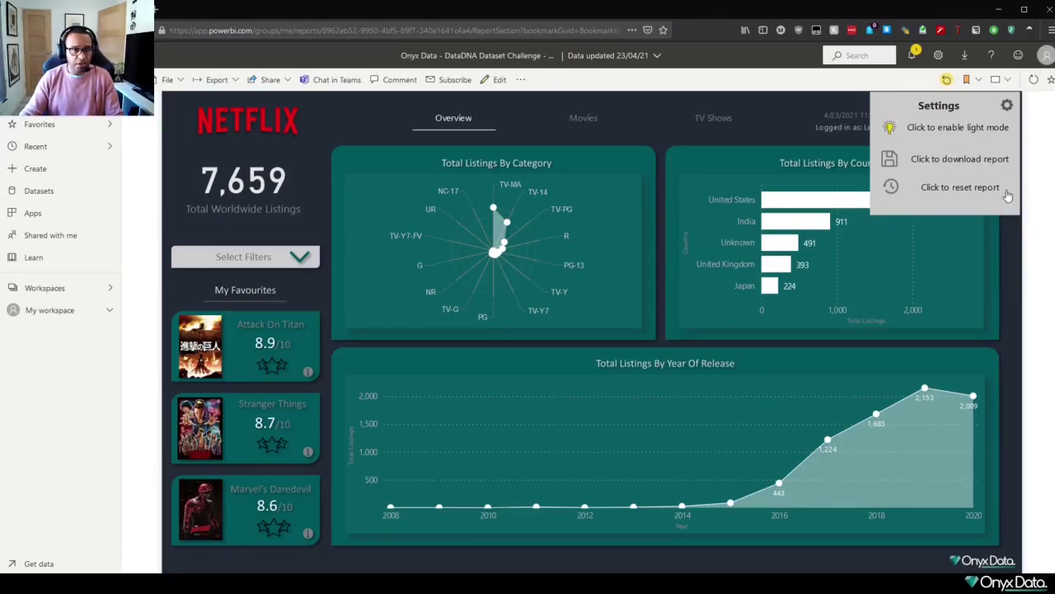
{"action": "left_click", "coordinate": [930, 137]}
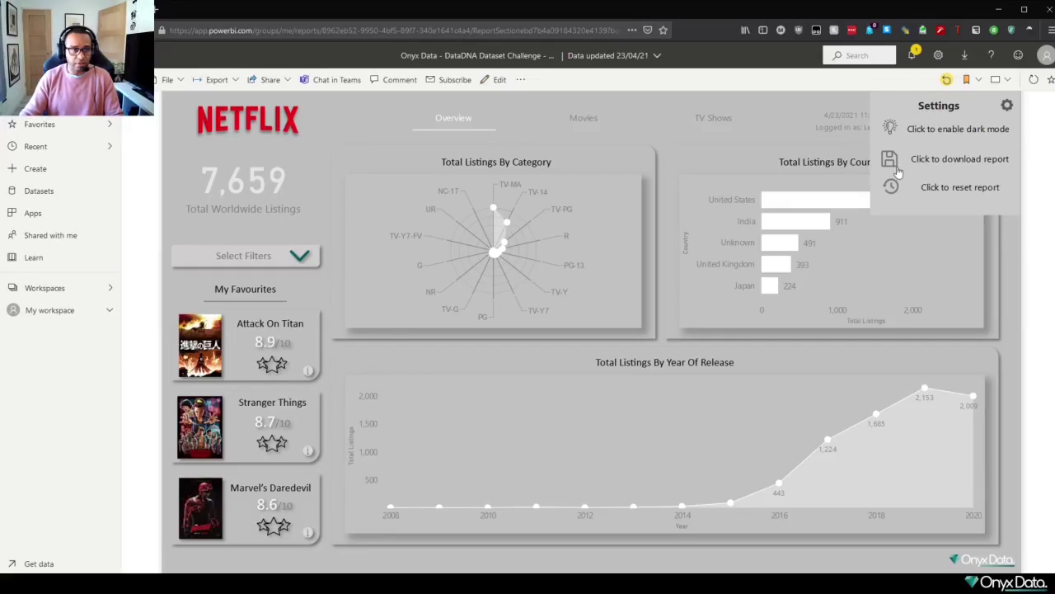
{"action": "left_click", "coordinate": [972, 136]}
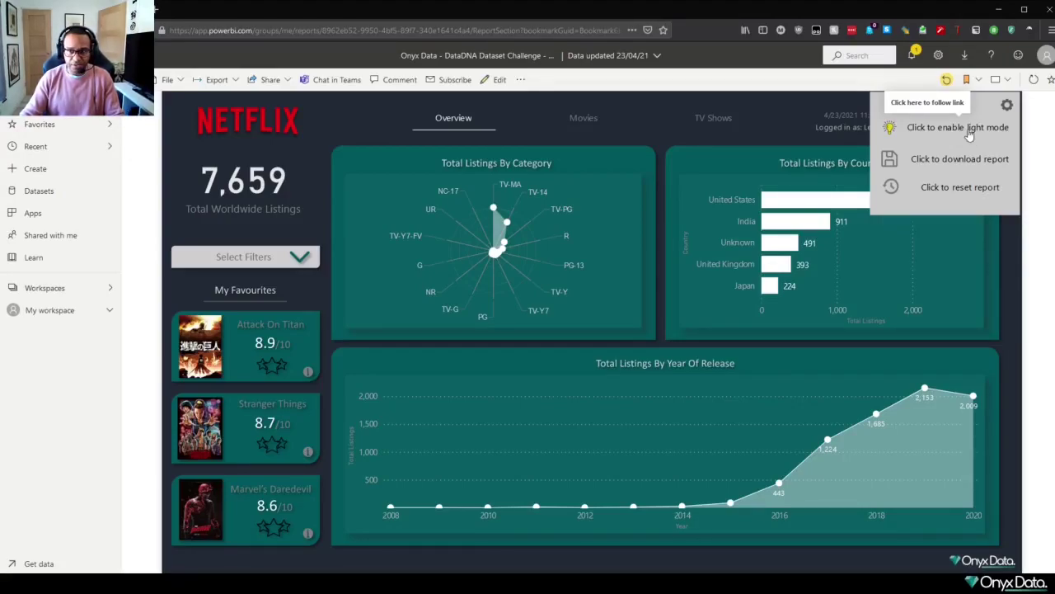
{"action": "left_click", "coordinate": [970, 135]}
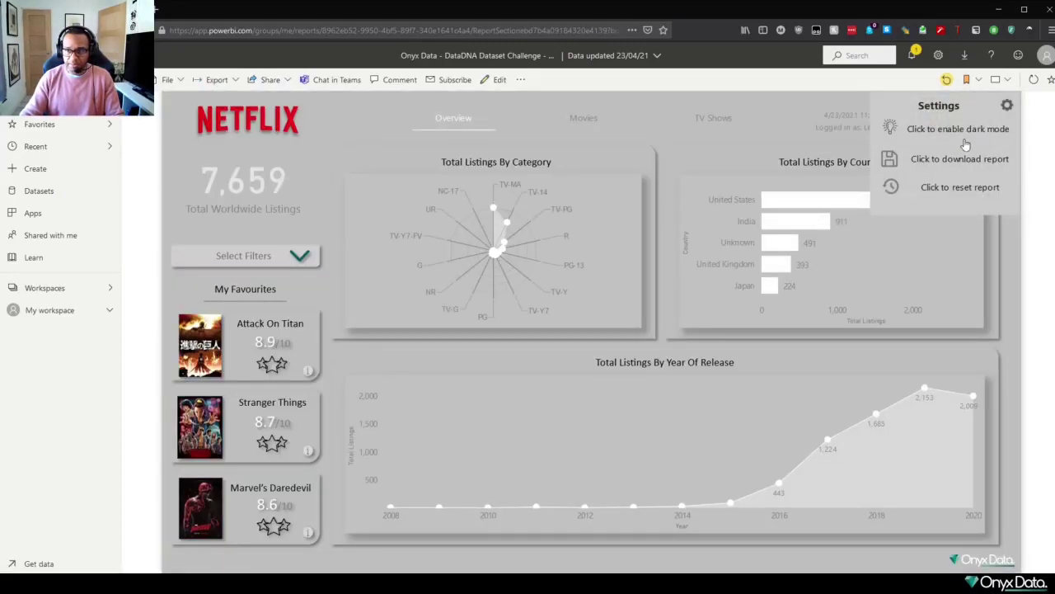
- Expand and collapse the filters, preview the three favourite shows' details, and return to Overview
{"action": "left_click", "coordinate": [242, 259]}
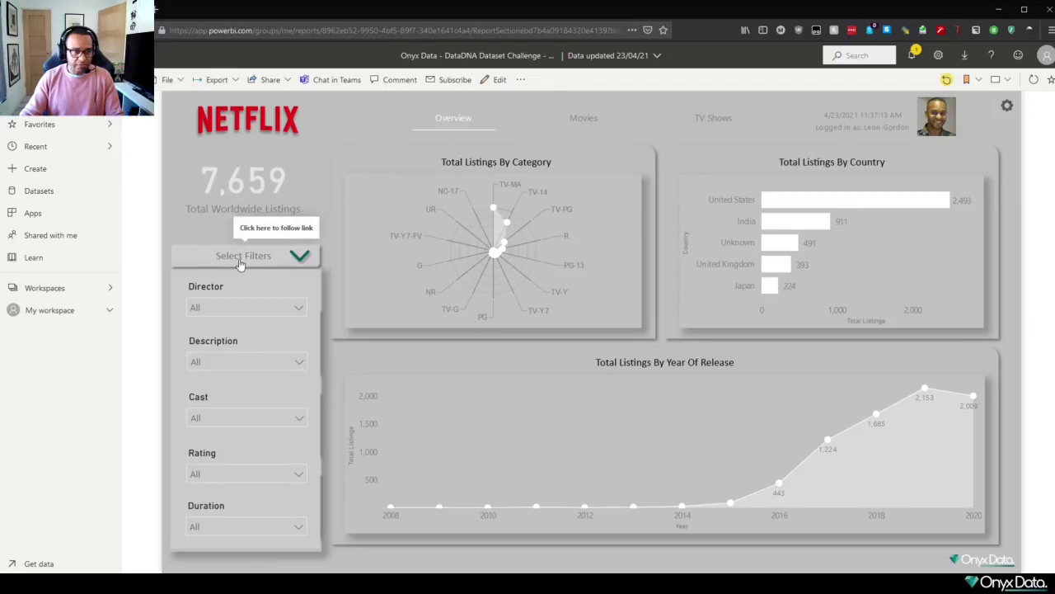
{"action": "left_click", "coordinate": [240, 262]}
{"action": "left_click", "coordinate": [256, 341]}
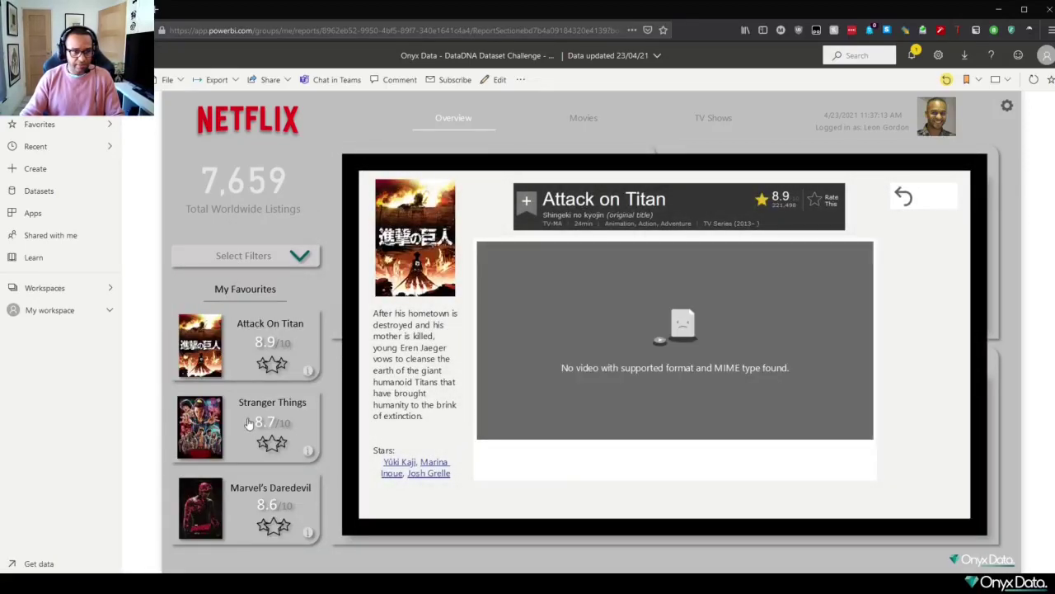
{"action": "left_click", "coordinate": [250, 425]}
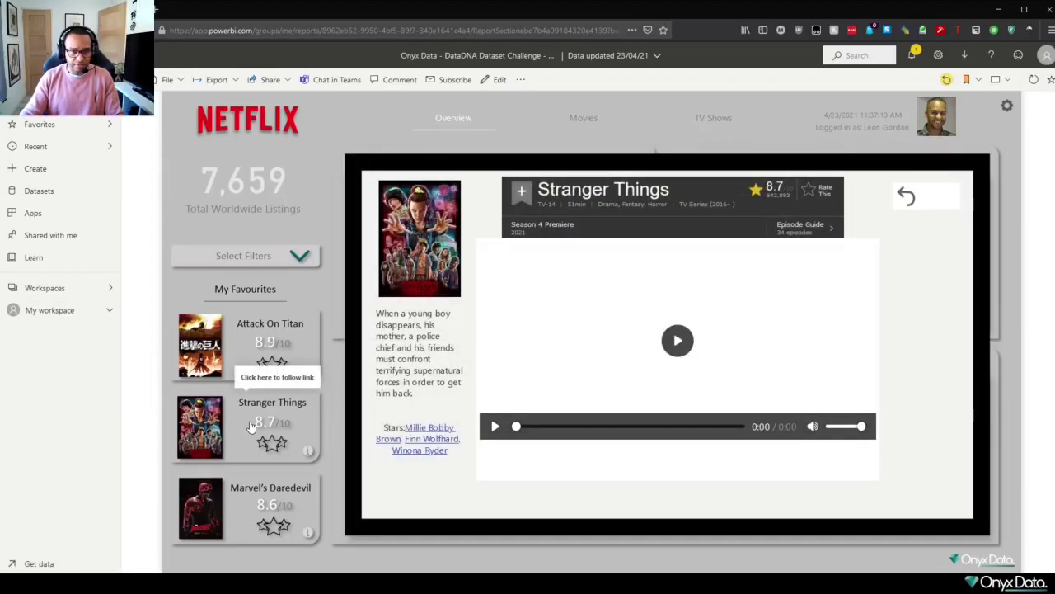
{"action": "left_click", "coordinate": [268, 507]}
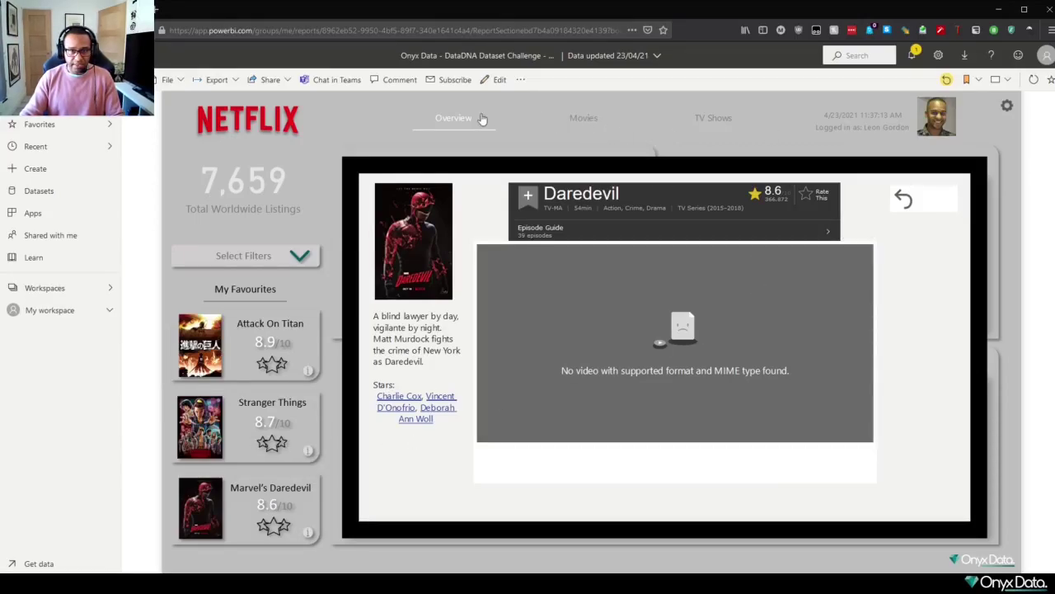
{"action": "left_click", "coordinate": [455, 120]}
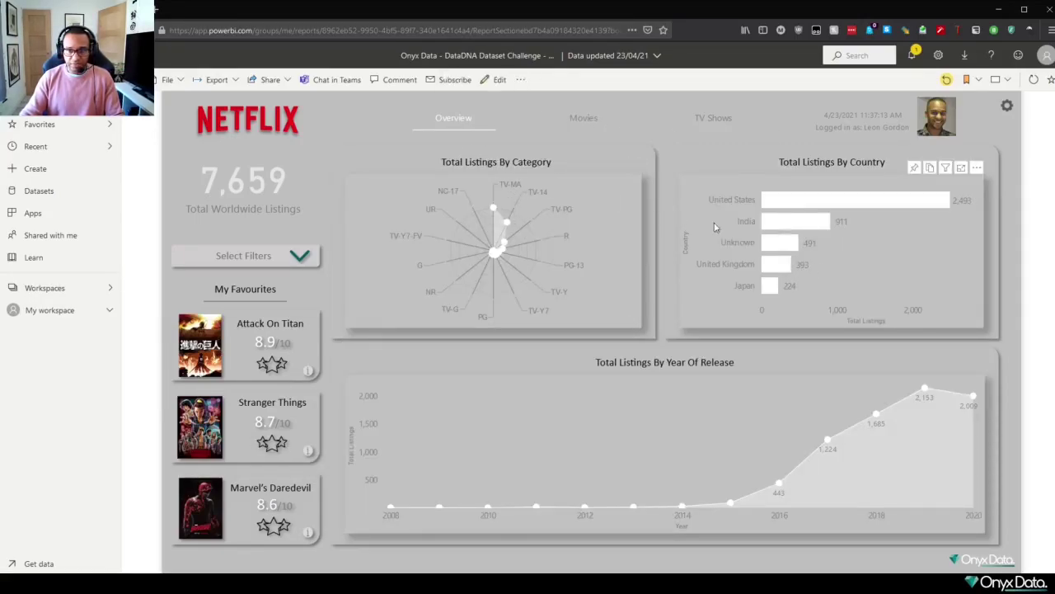
{"action": "left_click", "coordinate": [784, 203]}
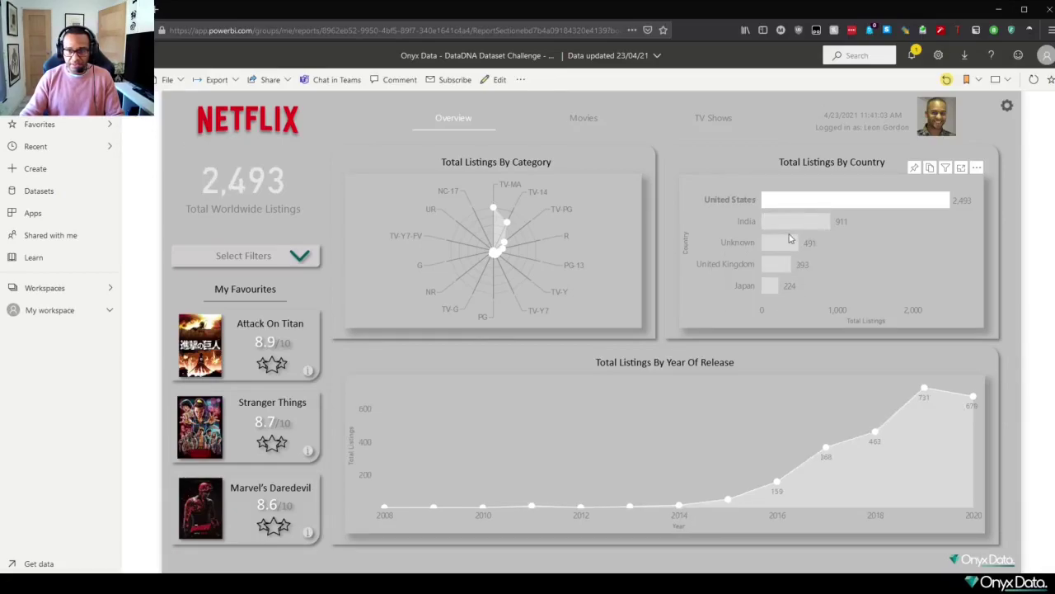
{"action": "left_click", "coordinate": [795, 230]}
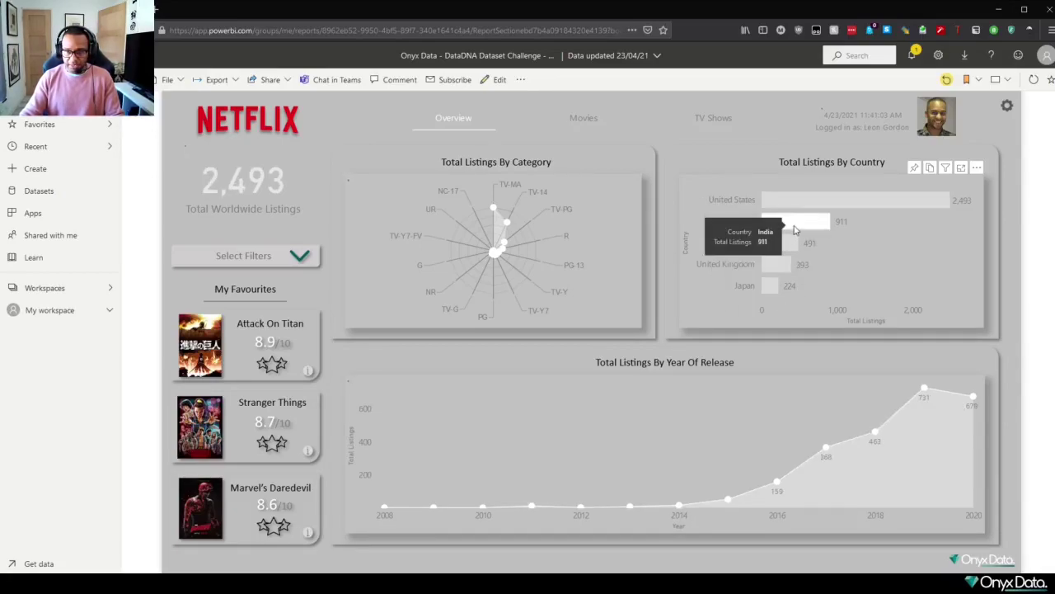
{"action": "left_click", "coordinate": [799, 224]}
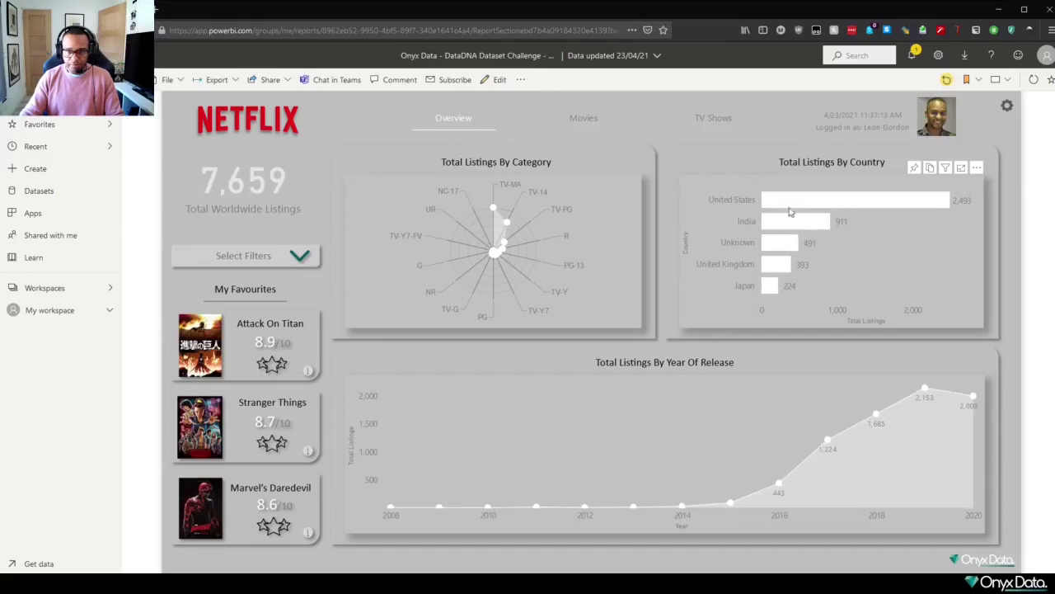
{"action": "left_click", "coordinate": [583, 120]}
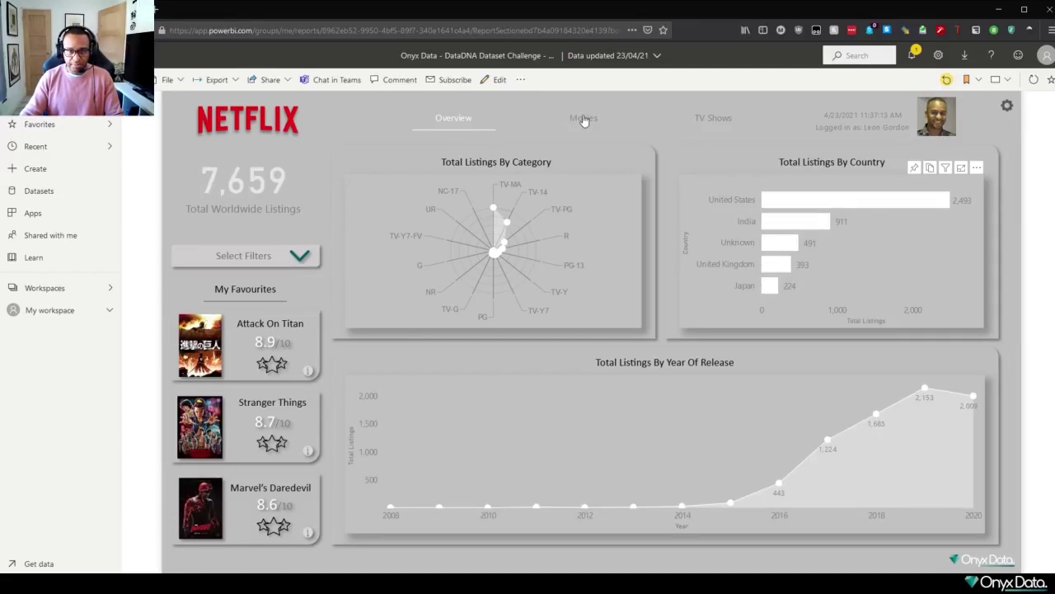
{"action": "left_click", "coordinate": [707, 120]}
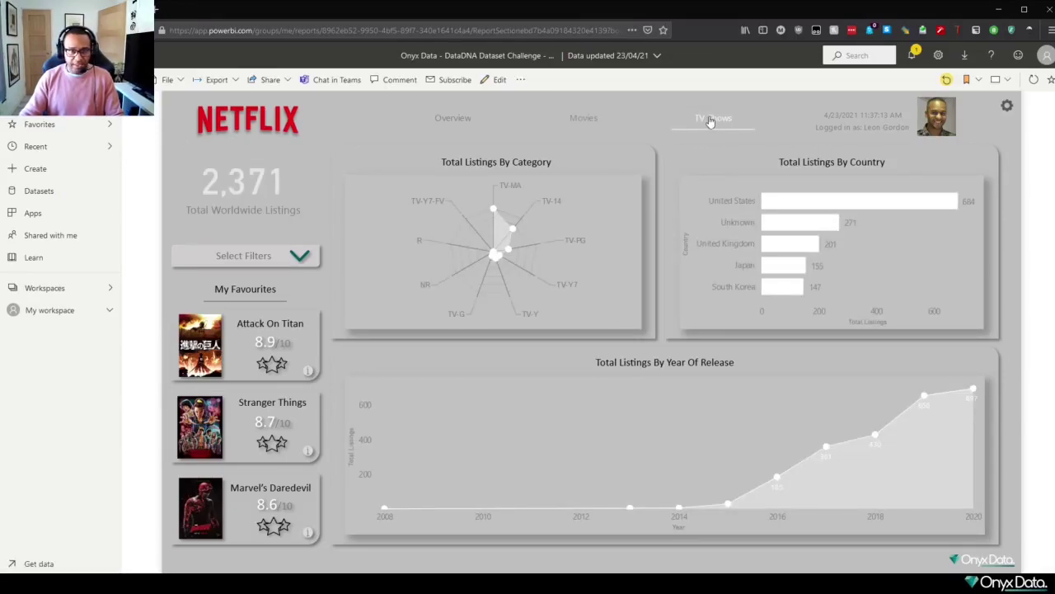
{"action": "left_click", "coordinate": [482, 120]}
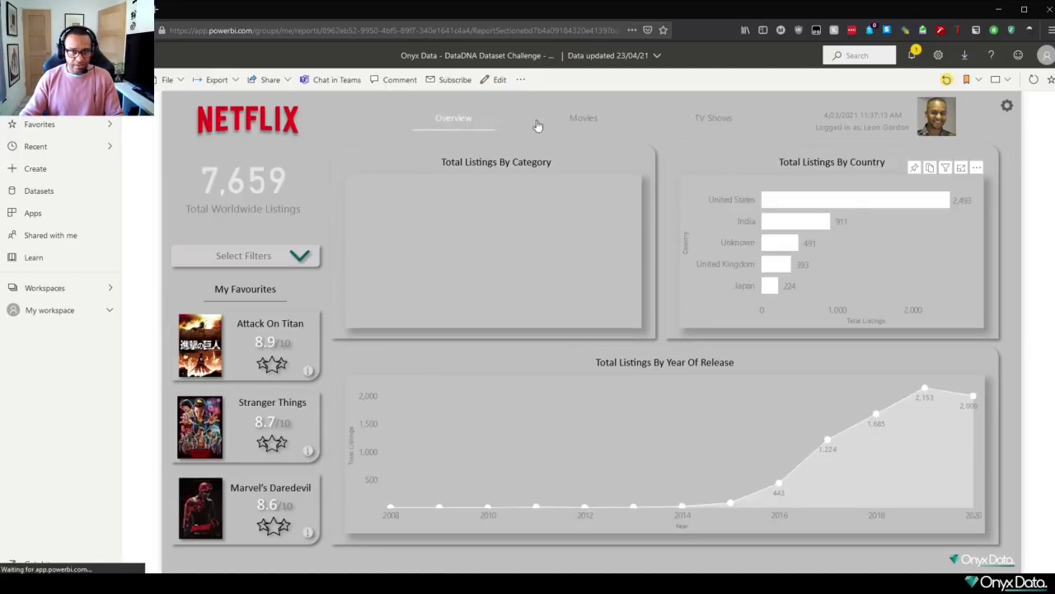
- Switch the report back to dark mode, download it, and reset it to default
{"action": "left_click", "coordinate": [1006, 106]}
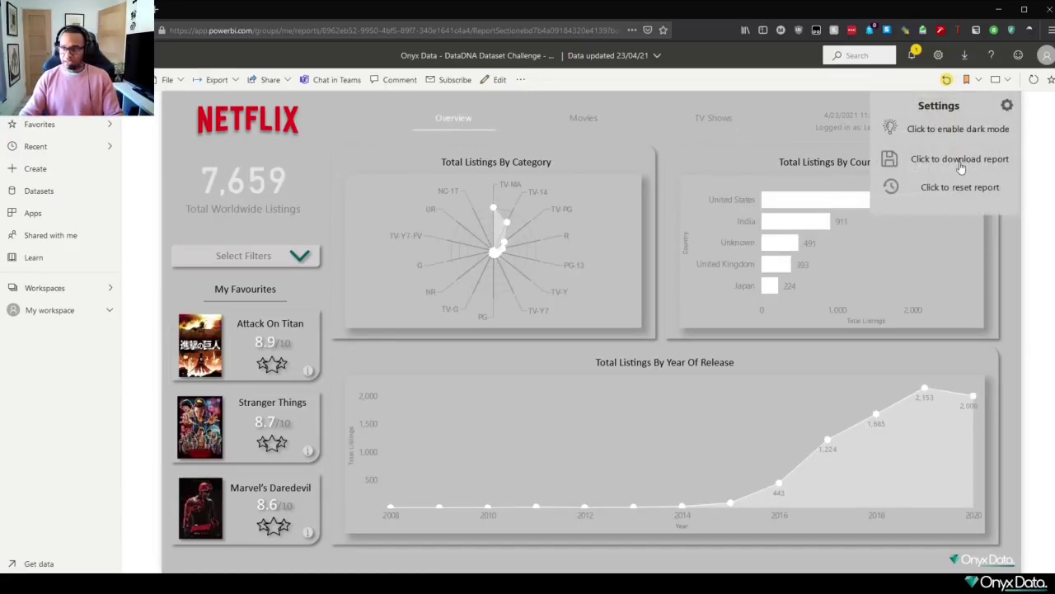
{"action": "left_click", "coordinate": [964, 132]}
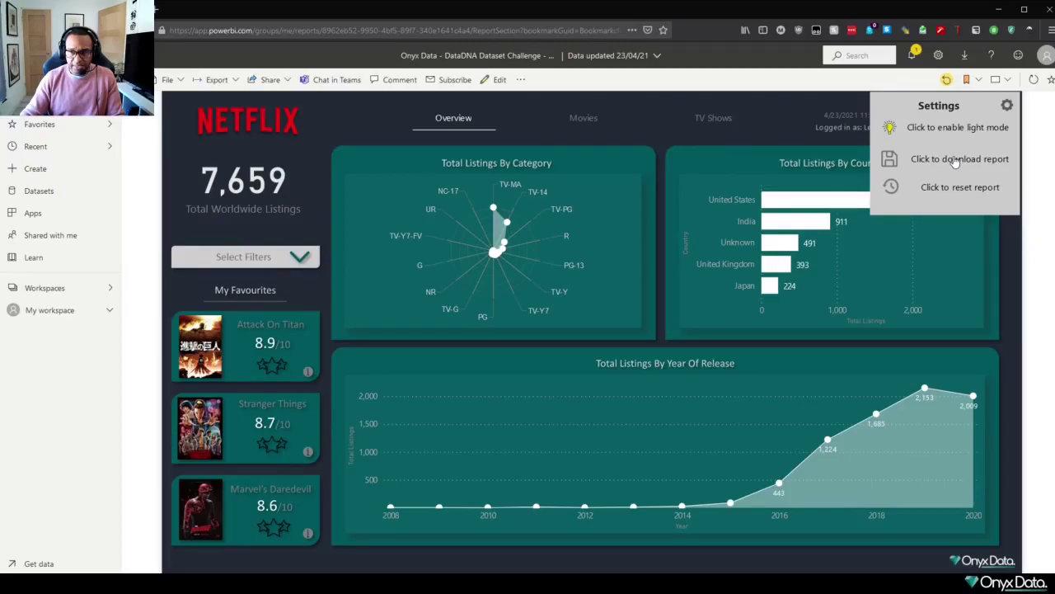
{"action": "left_click", "coordinate": [954, 161]}
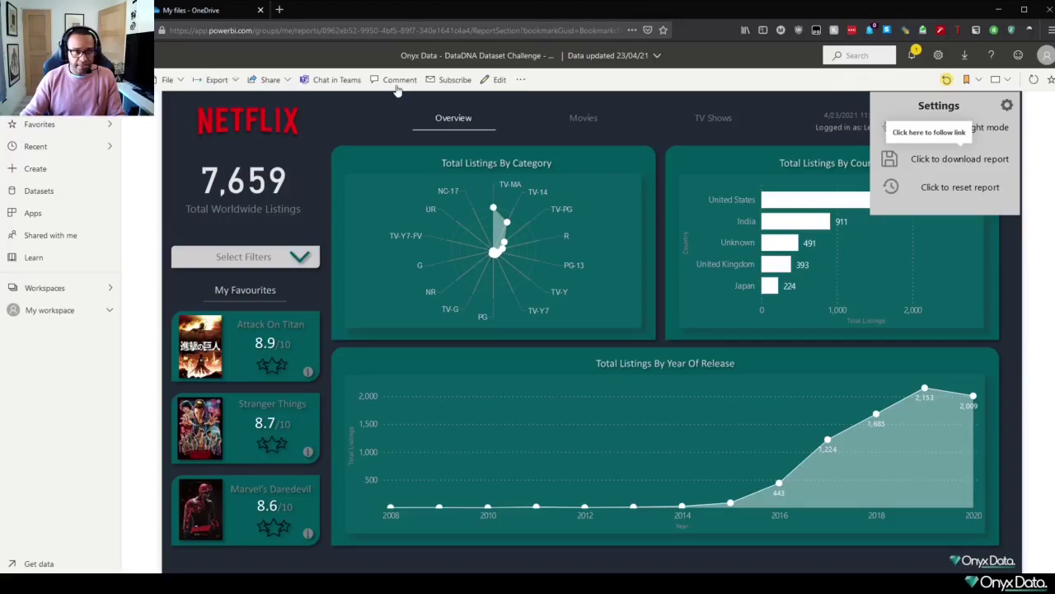
{"action": "left_click", "coordinate": [978, 188]}
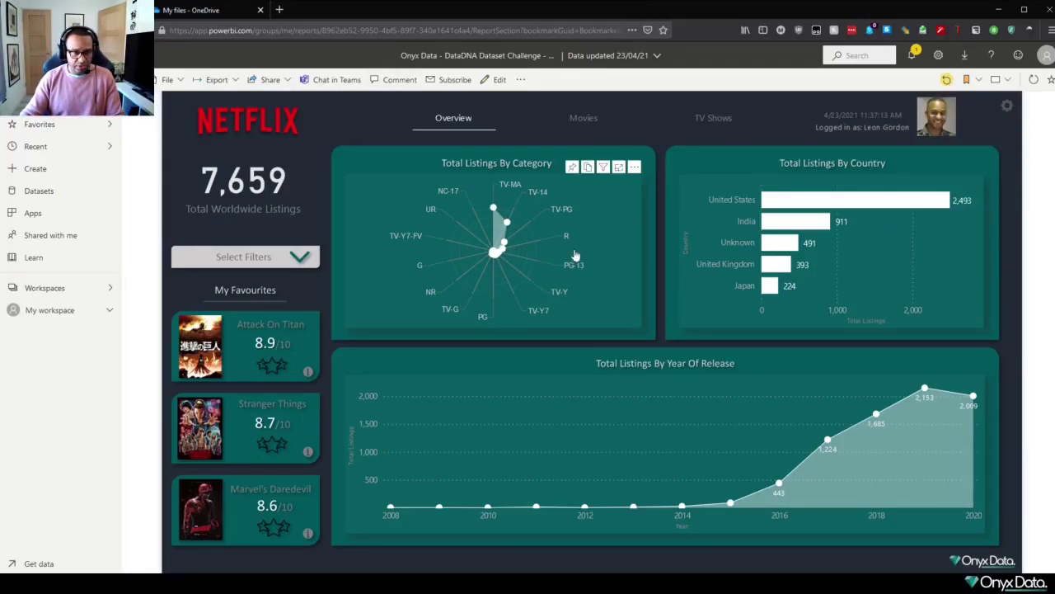